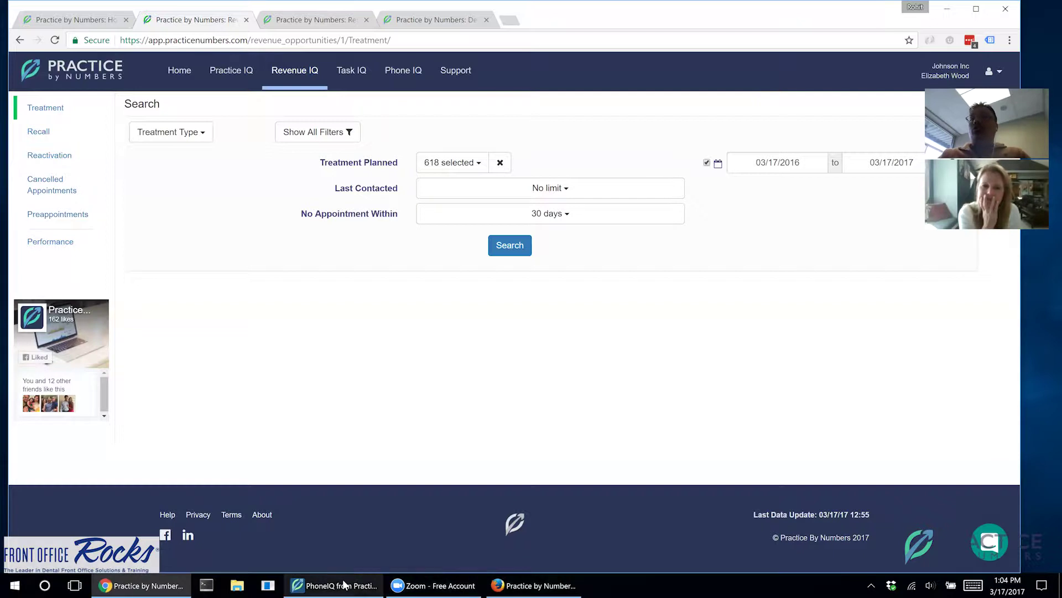
Switch to PhoneIQ to view the day's production and phone figures, and return to the browser.
click(339, 585)
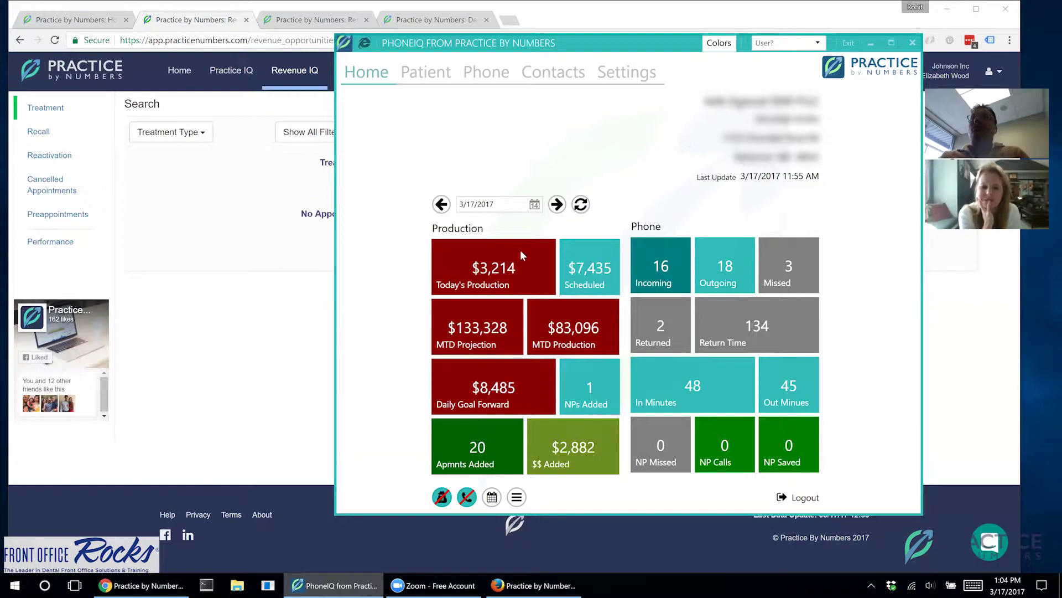
click(255, 243)
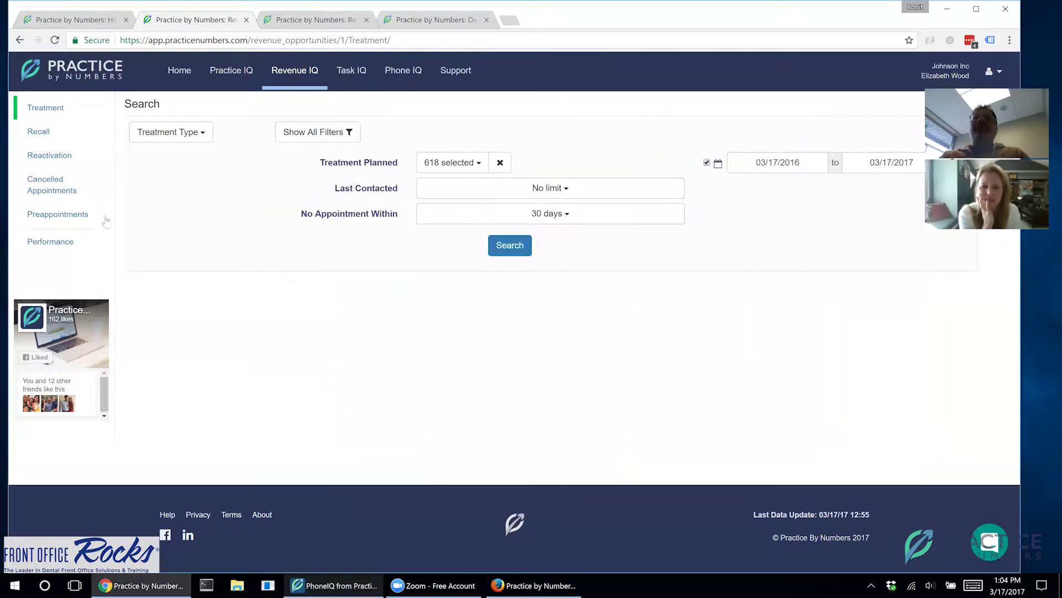
Search the Revenue IQ treatment opportunities for patients with incomplete crowns.
click(173, 132)
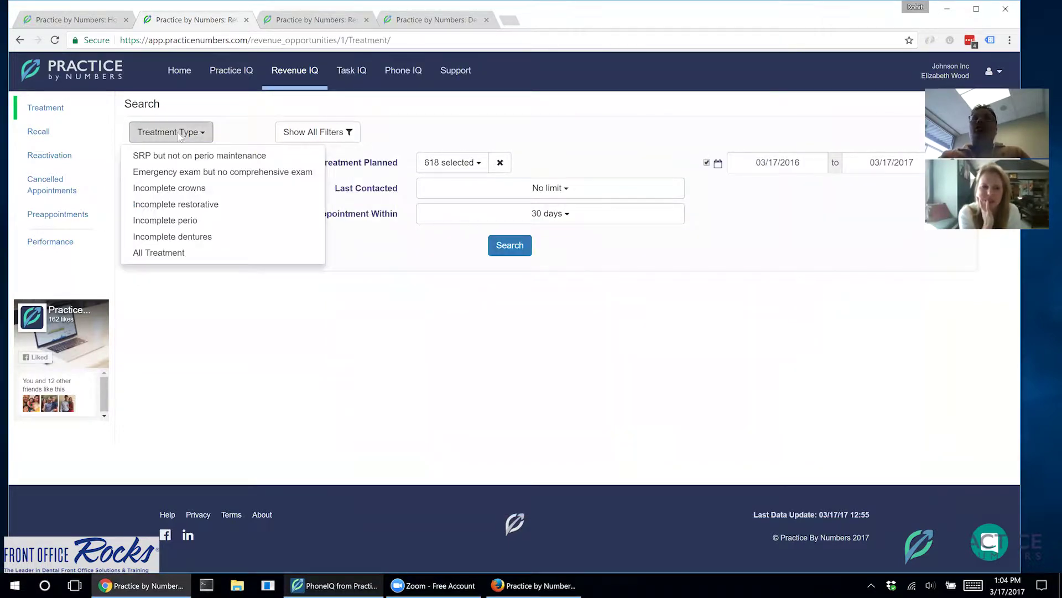
click(155, 191)
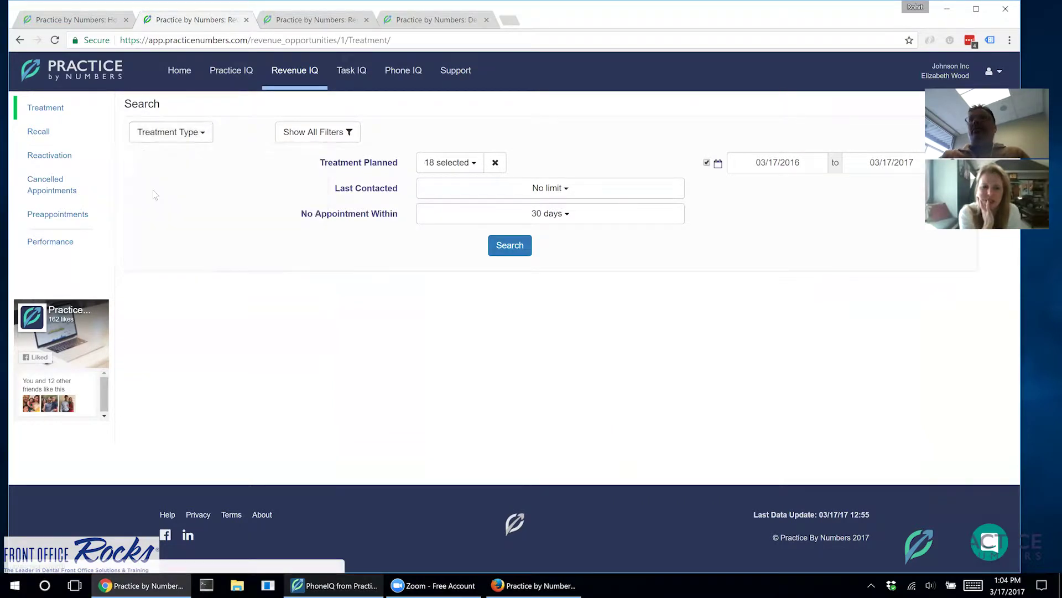
click(509, 250)
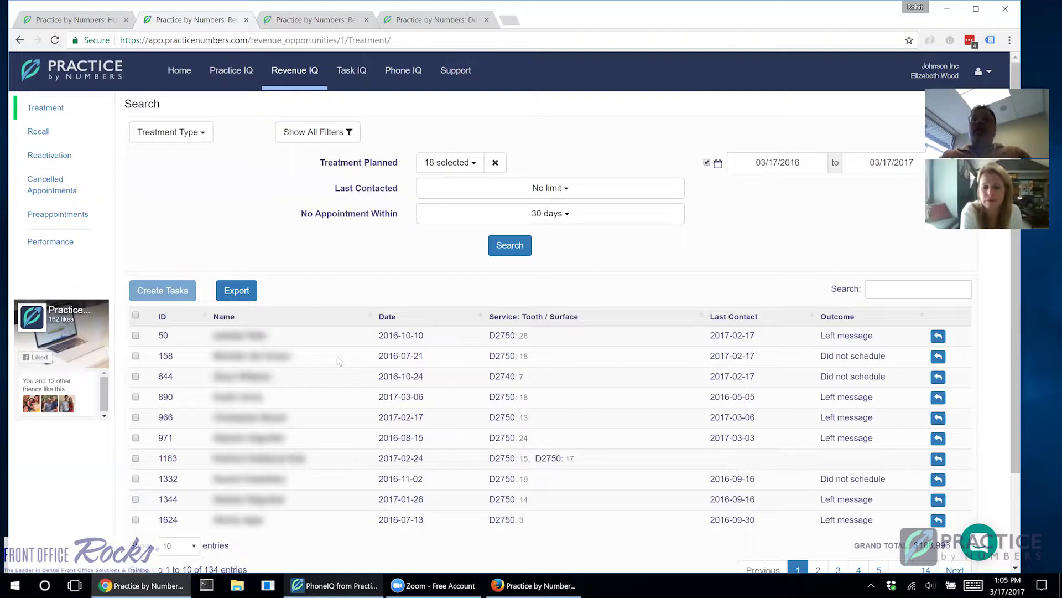
Create an "Incomplete crowns" task for the third listed patient with a due date of April 14, 2017.
click(153, 378)
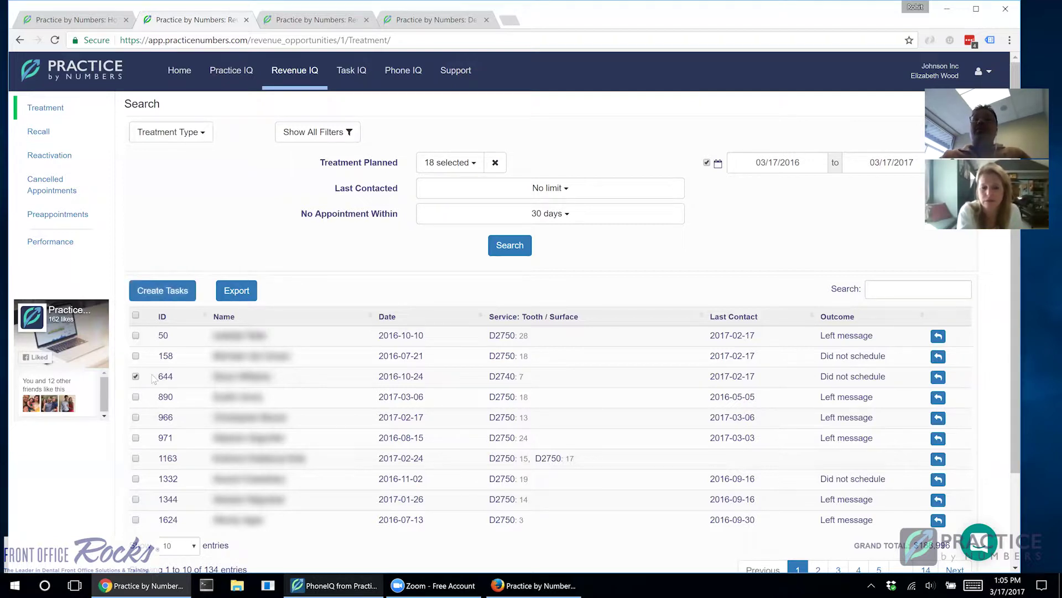
click(154, 292)
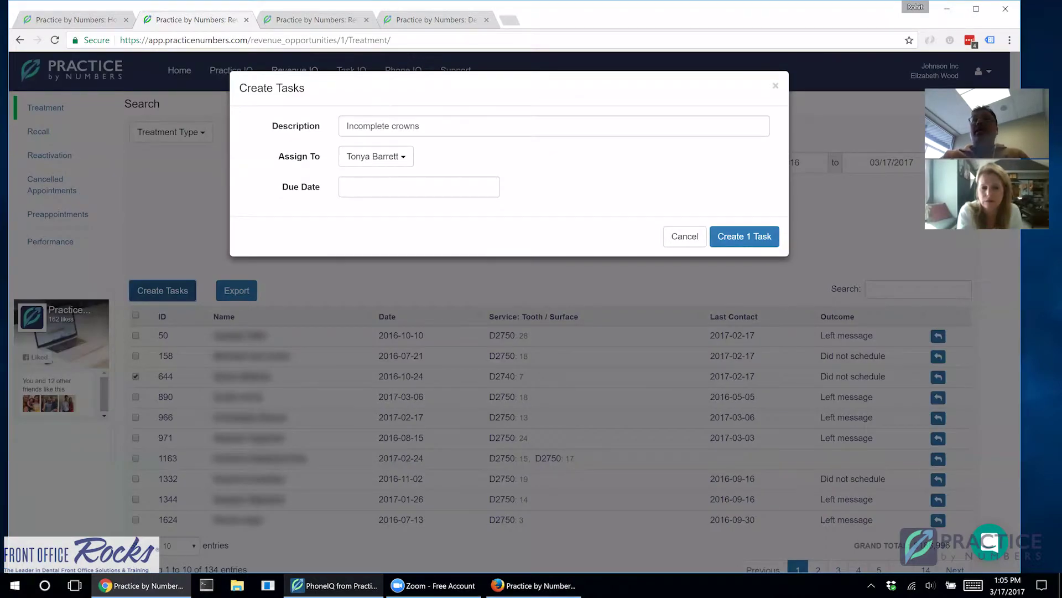
click(394, 189)
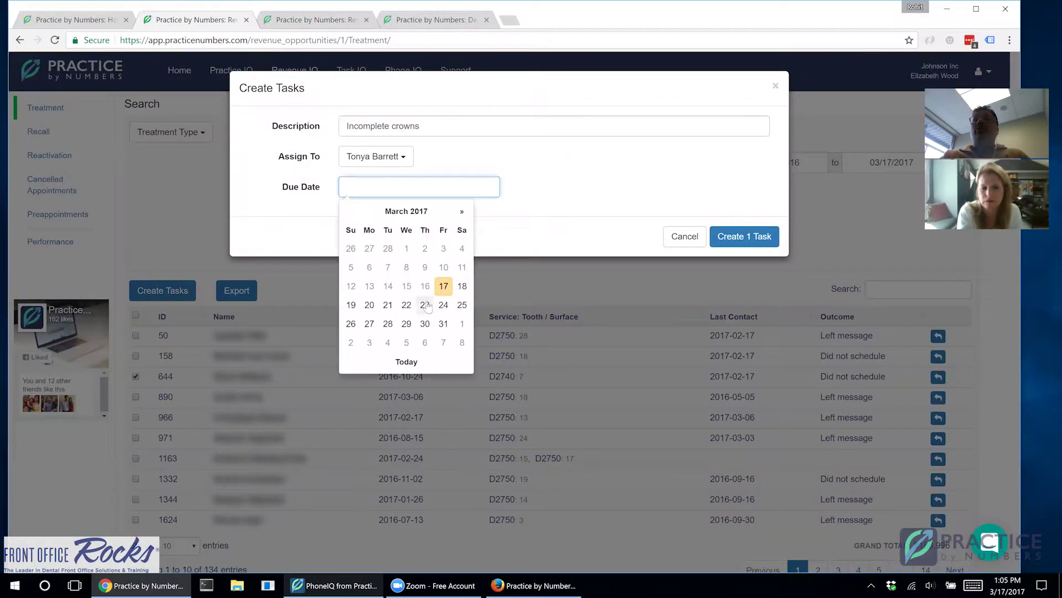
click(462, 212)
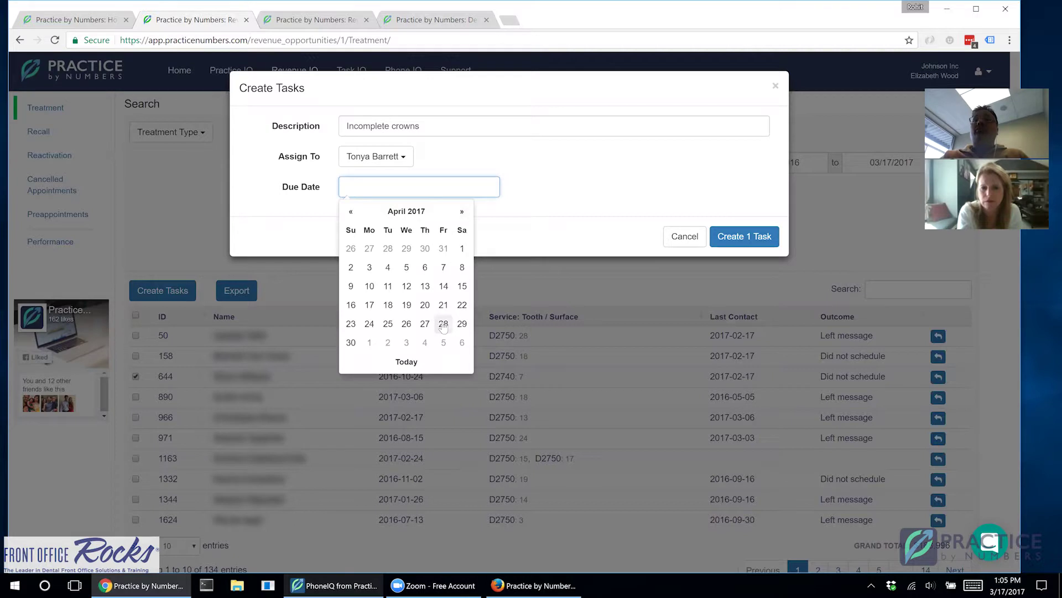
click(444, 287)
click(719, 241)
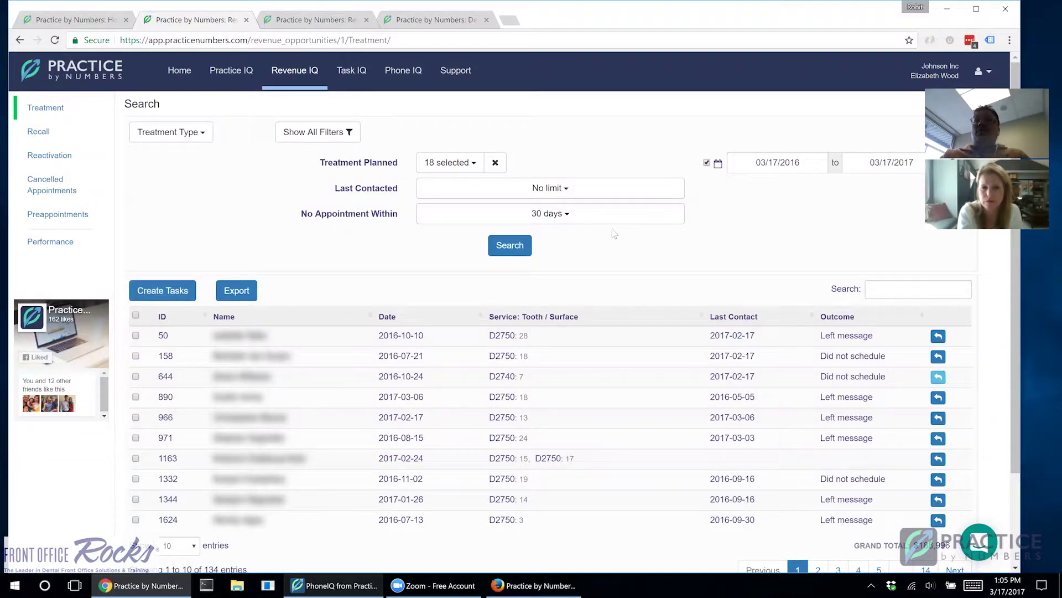
Open the Task IQ list and sort the tasks by updated date and finally by due date, latest first.
click(347, 73)
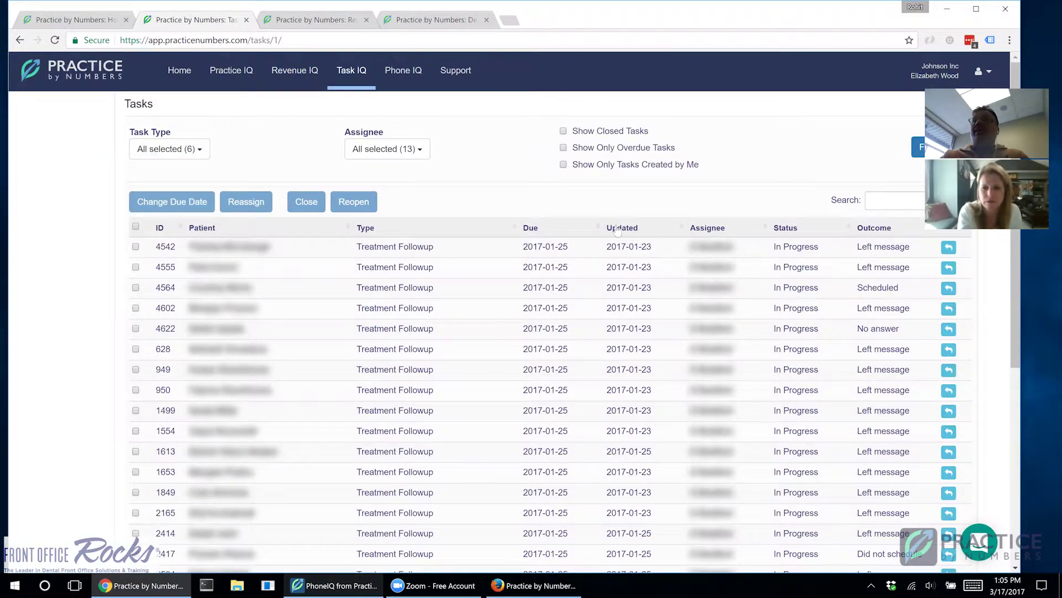
click(632, 231)
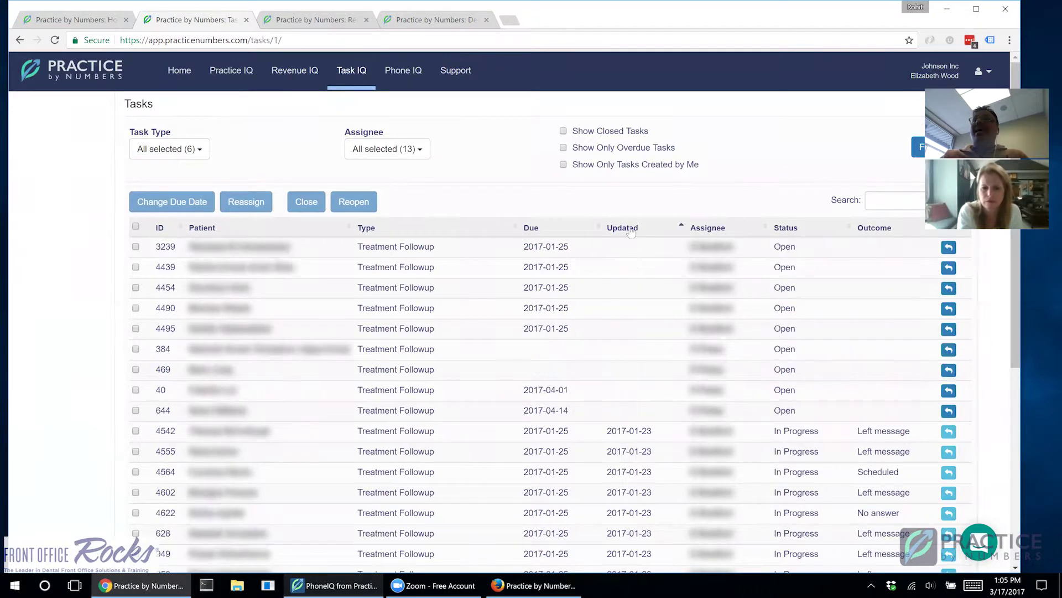
click(632, 231)
click(533, 227)
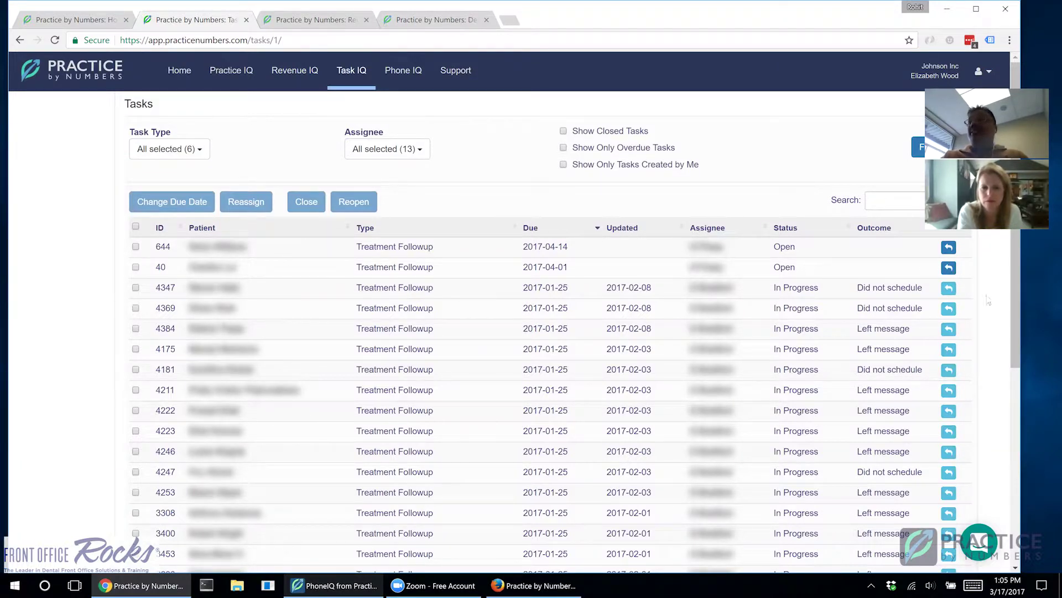
View the practice summary on the home page, and sort the Task IQ list by due date, latest first.
click(185, 71)
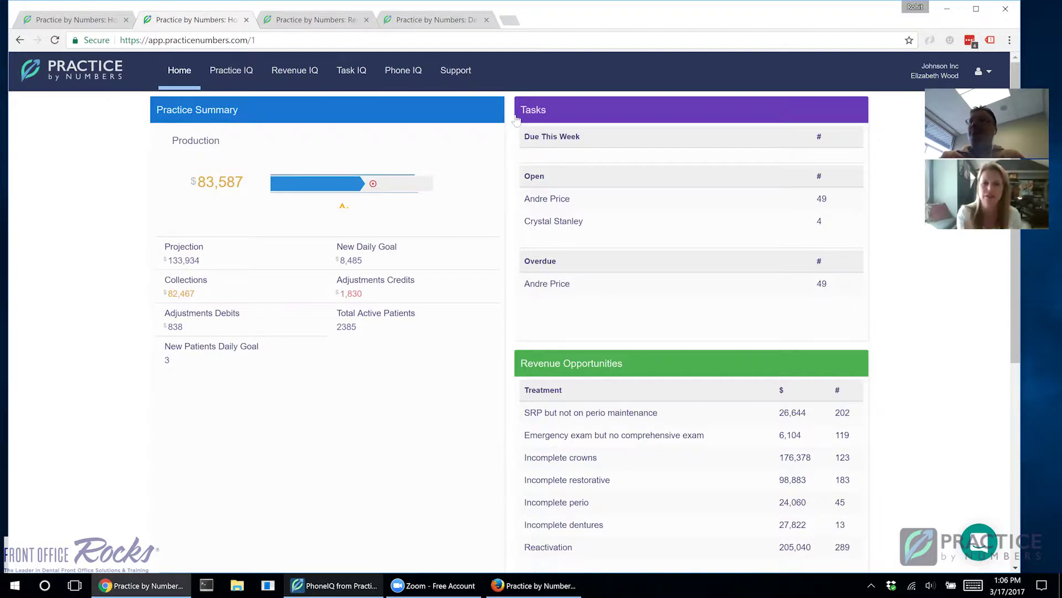
click(349, 72)
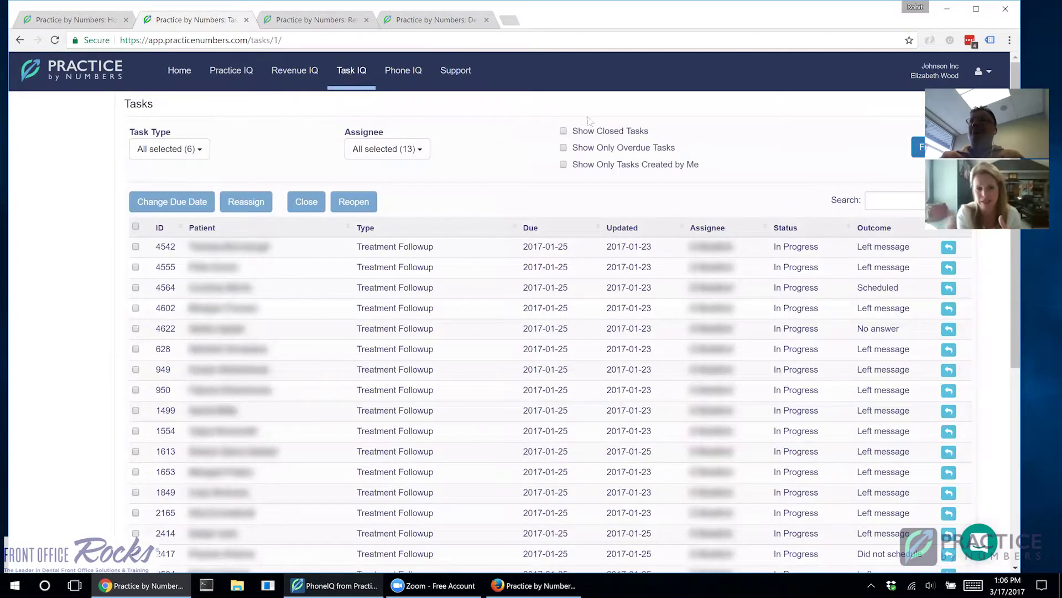
click(543, 232)
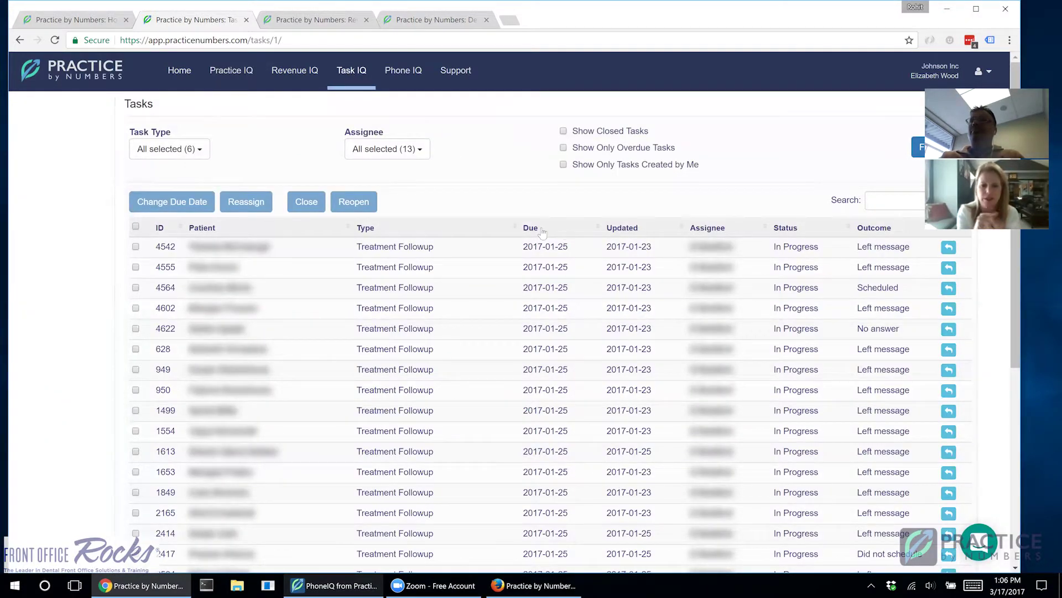
click(542, 232)
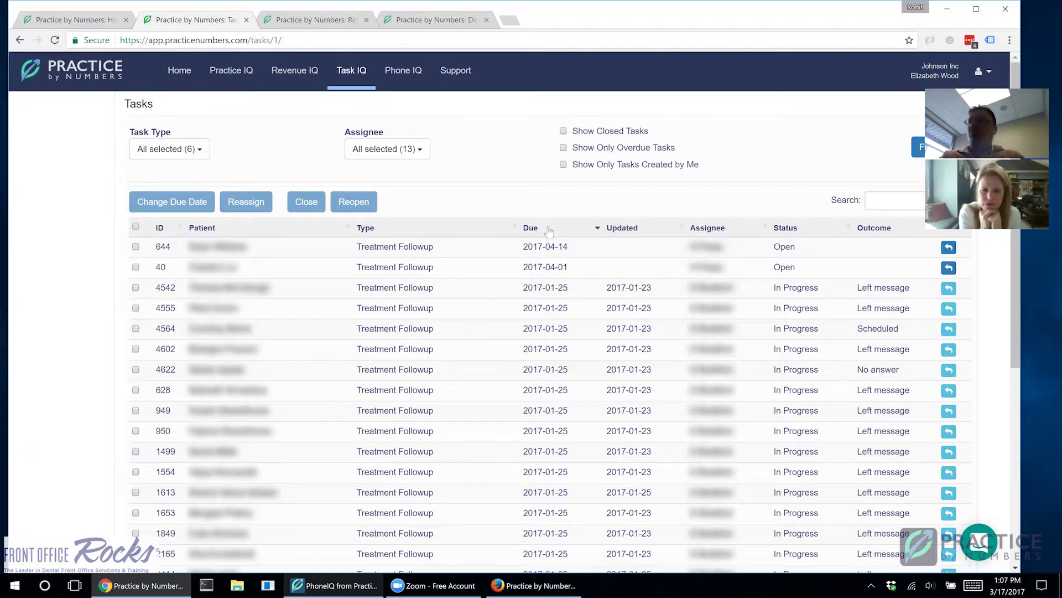
Review the contact details of the task due 2017-04-14 and close them without saving.
click(949, 248)
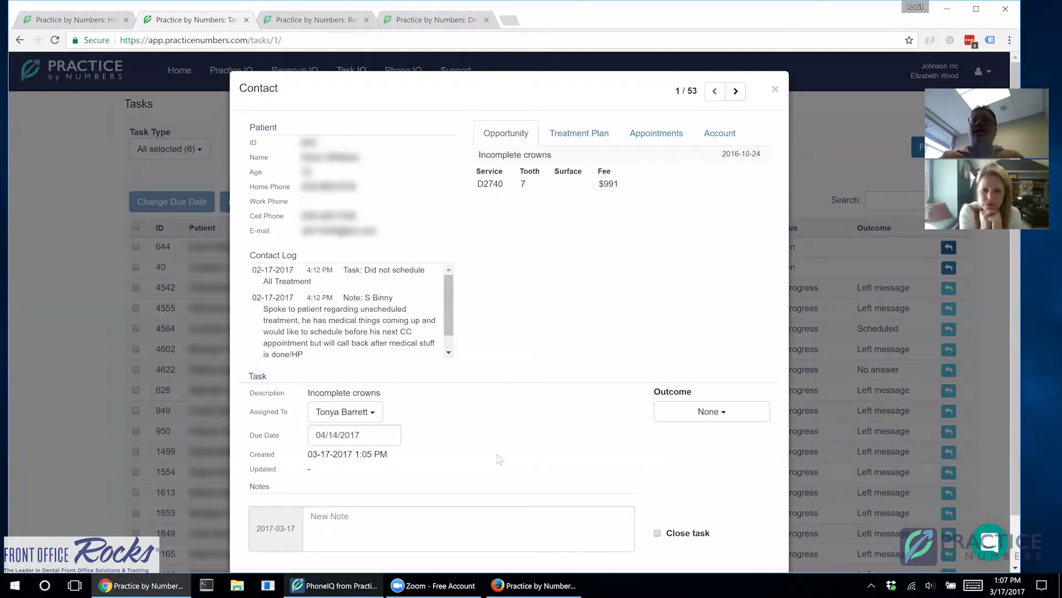
scroll(508, 451, down, 1)
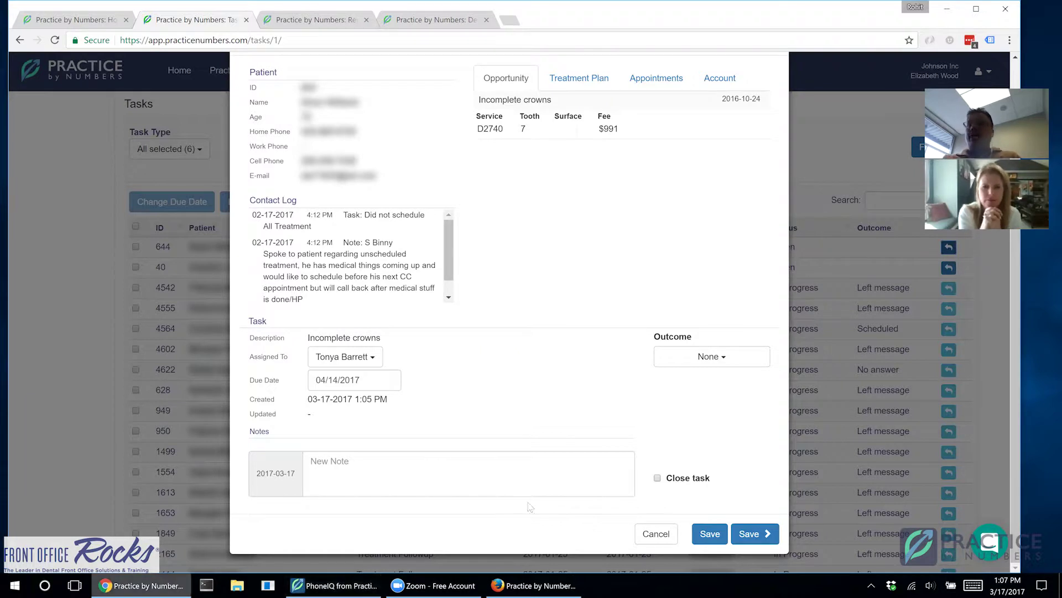
click(657, 533)
In Revenue IQ, show all filters, disable Treatment Planned, Last Contacted and No Appointment Within, and enable Account Balance.
click(294, 76)
click(181, 139)
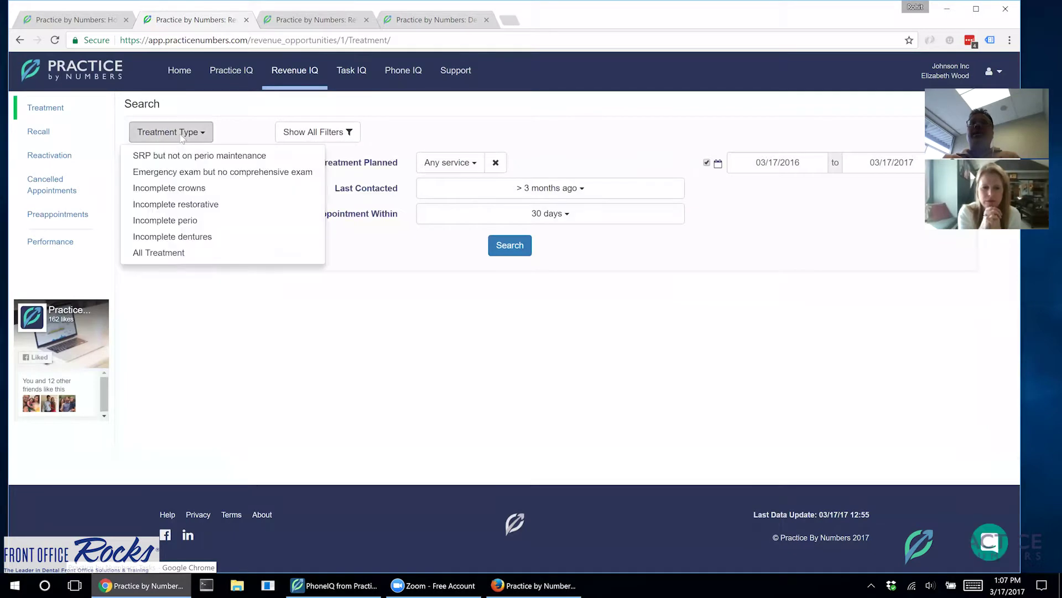
click(344, 132)
click(343, 167)
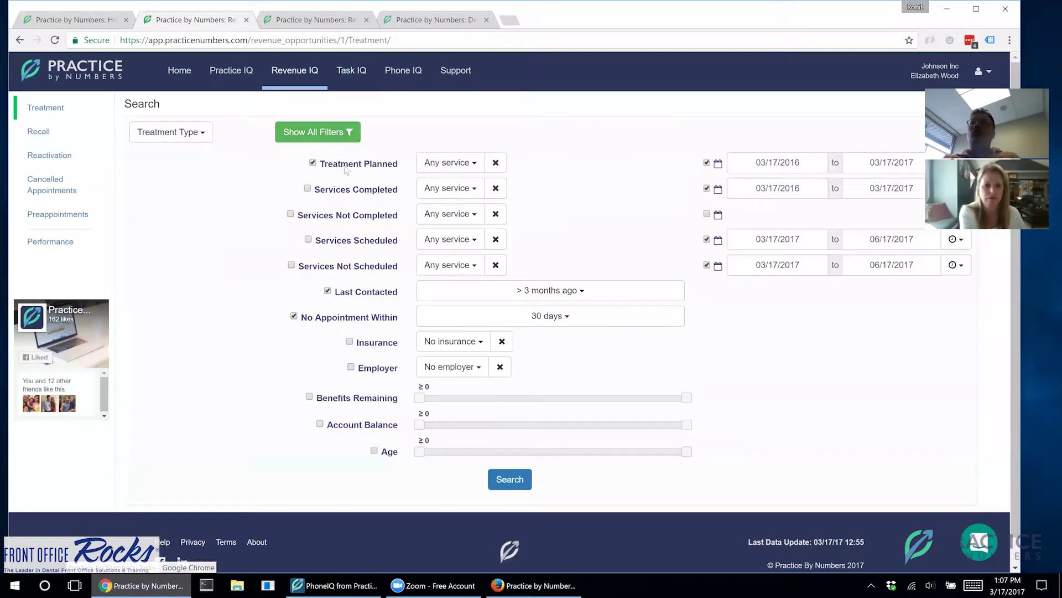
click(358, 290)
click(321, 323)
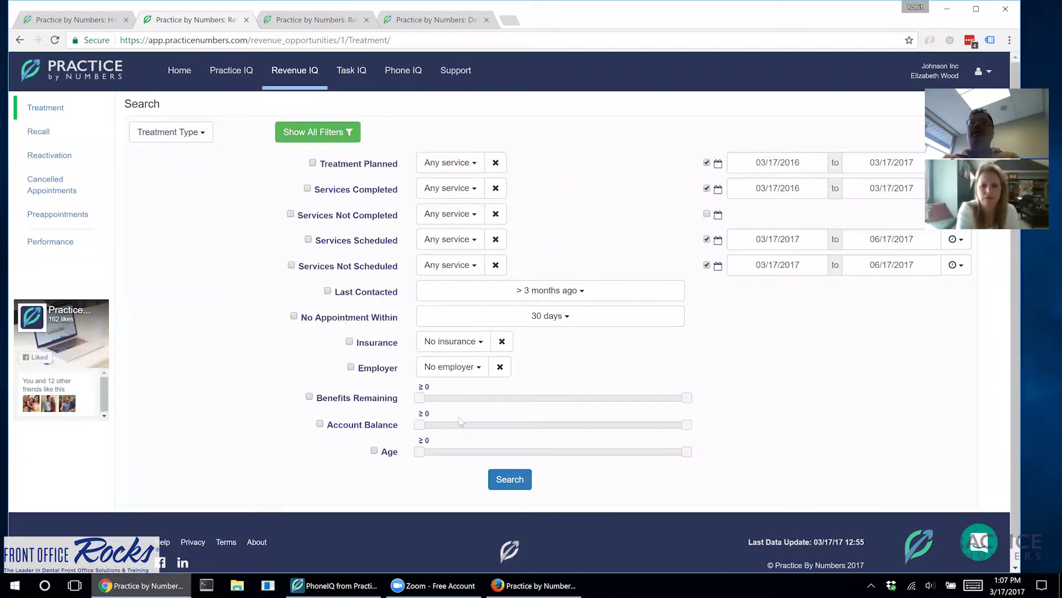
click(338, 425)
Show only the active filter, set the minimum account balance to 500 and run the search.
click(318, 138)
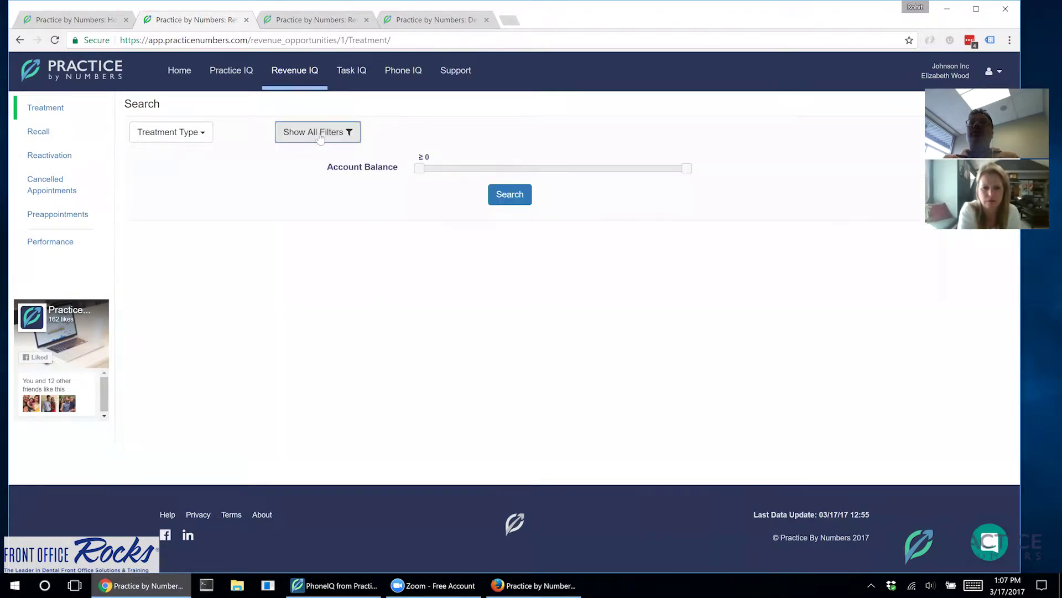
drag(417, 169, 446, 169)
click(513, 198)
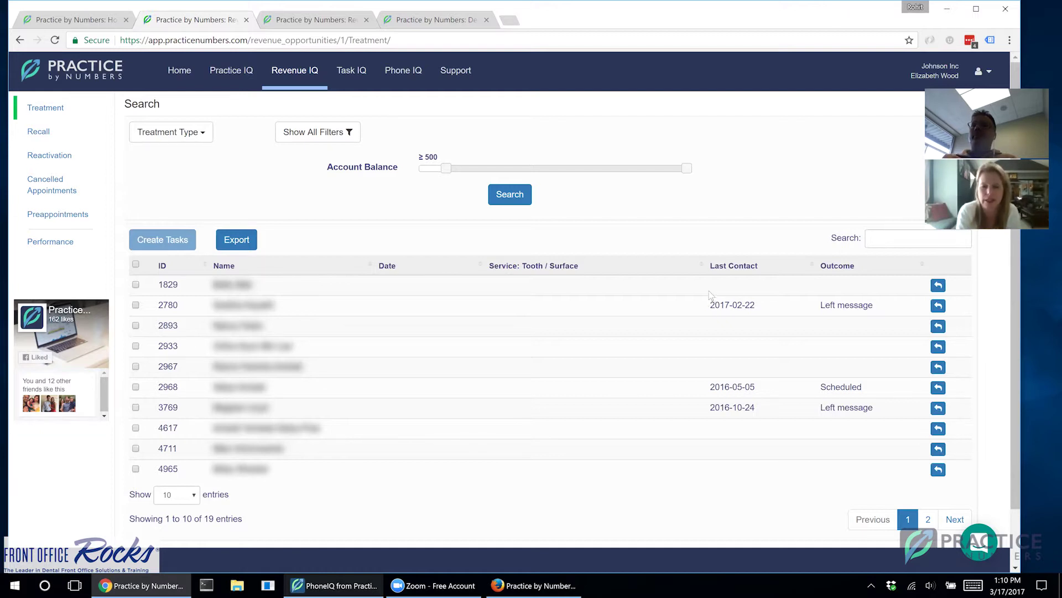
Switch to PhoneIQ and start a new task for the displayed patient, assigned to a staff member and due 3/18/2017.
click(365, 584)
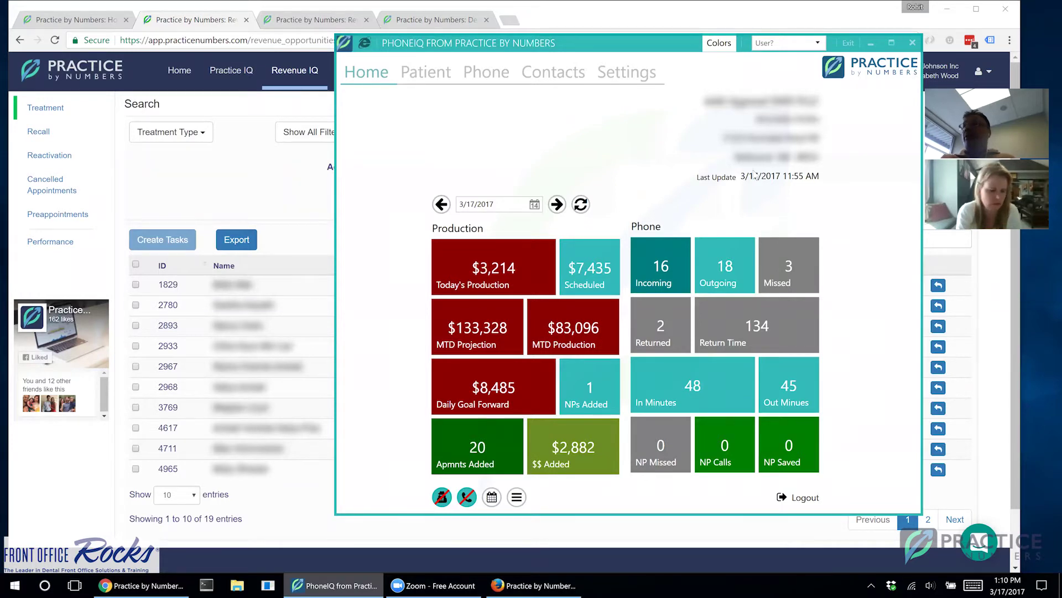
click(426, 72)
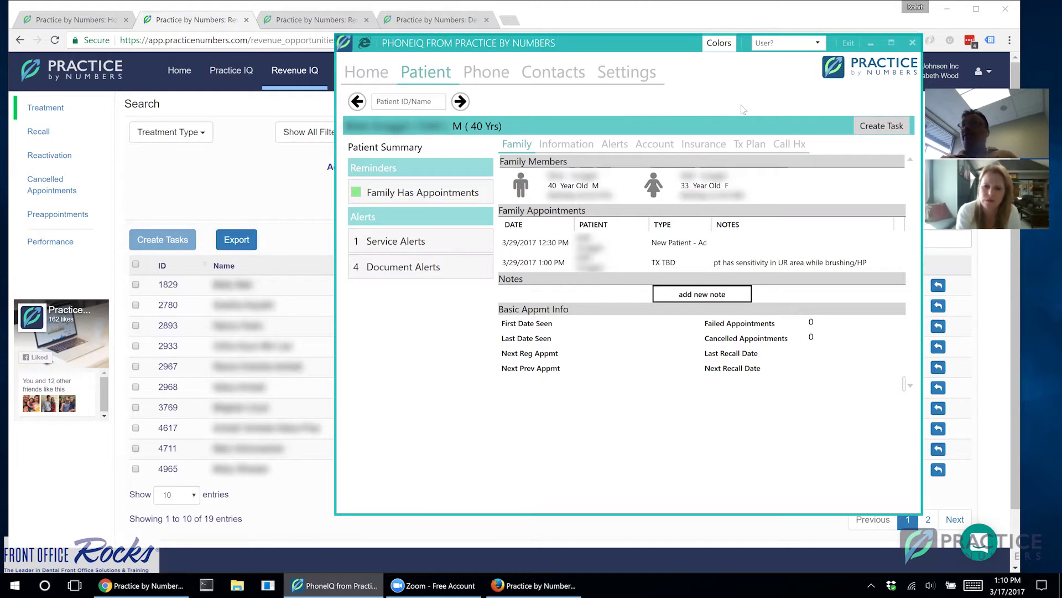
click(889, 129)
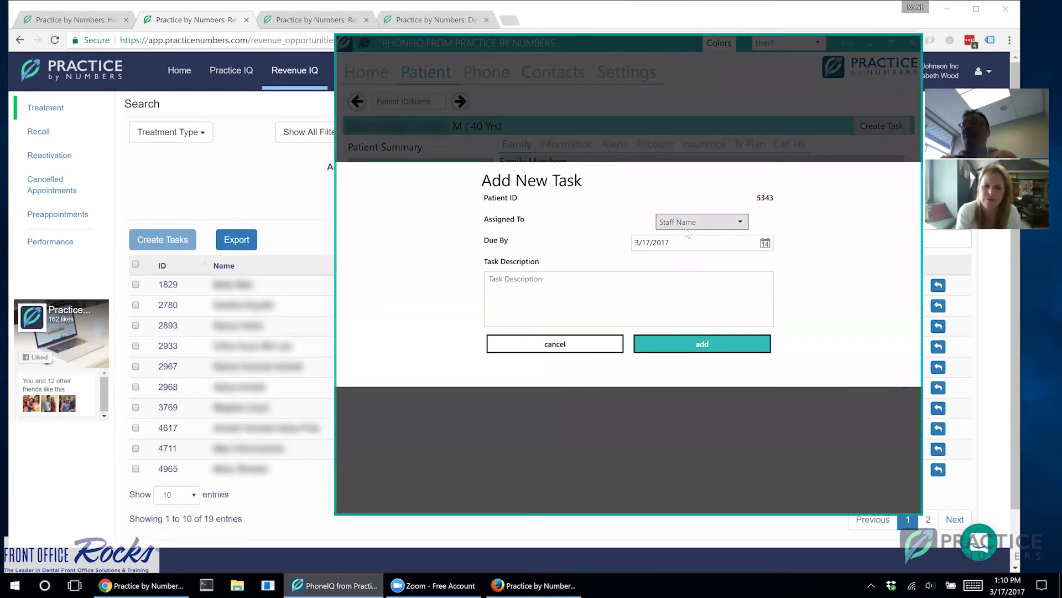
click(689, 222)
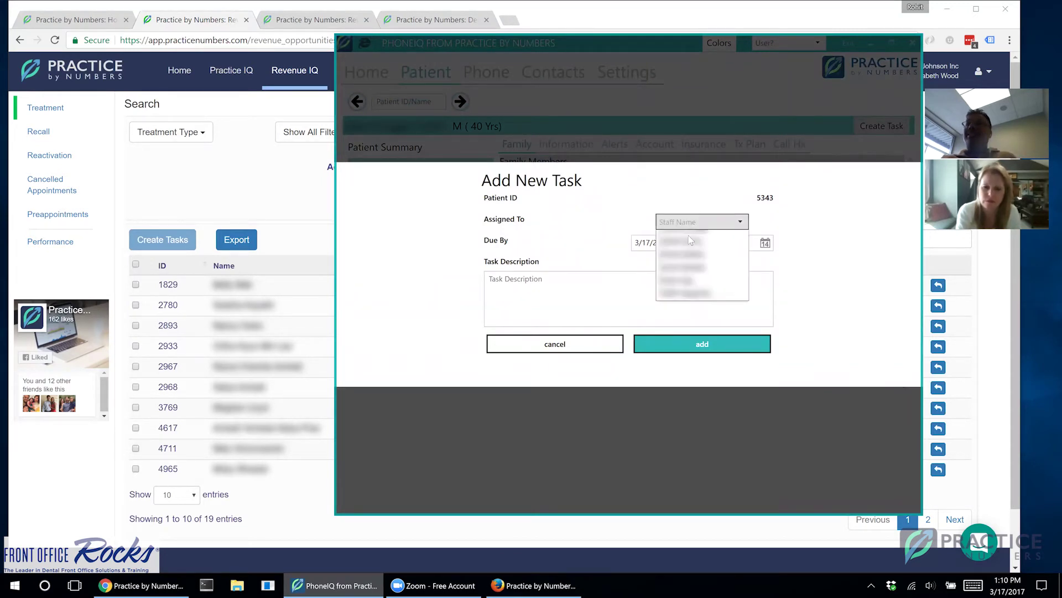
click(691, 294)
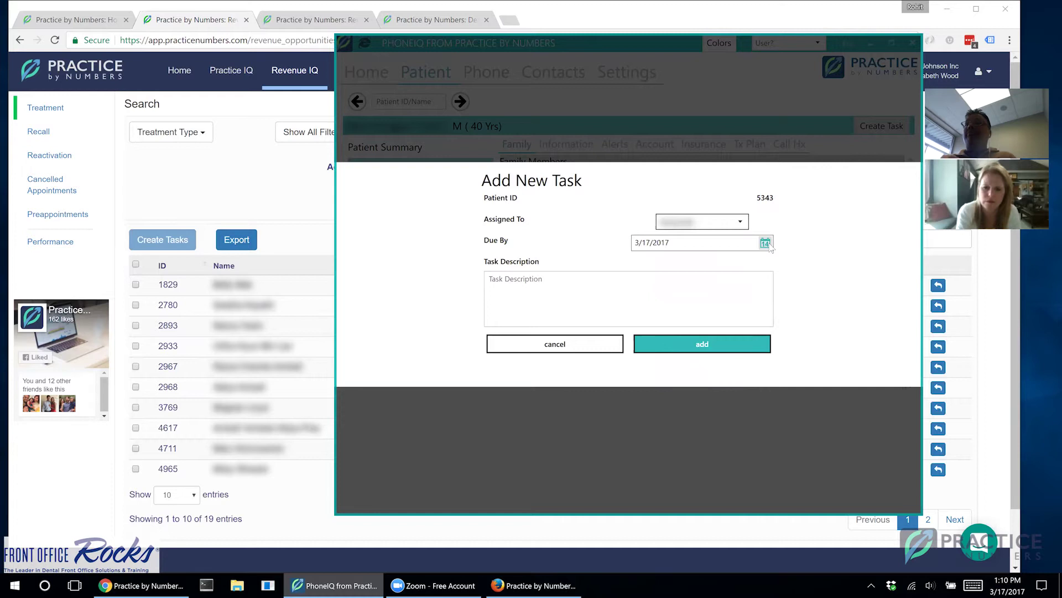
click(765, 244)
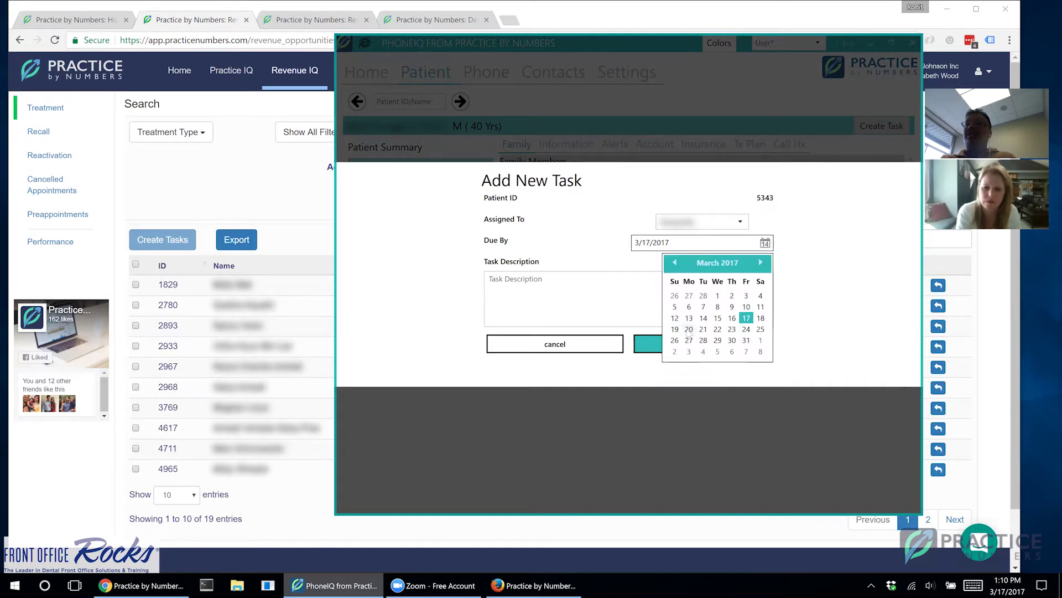
click(762, 319)
Describe the new task as "test task only", add it and return to the browser.
click(554, 293)
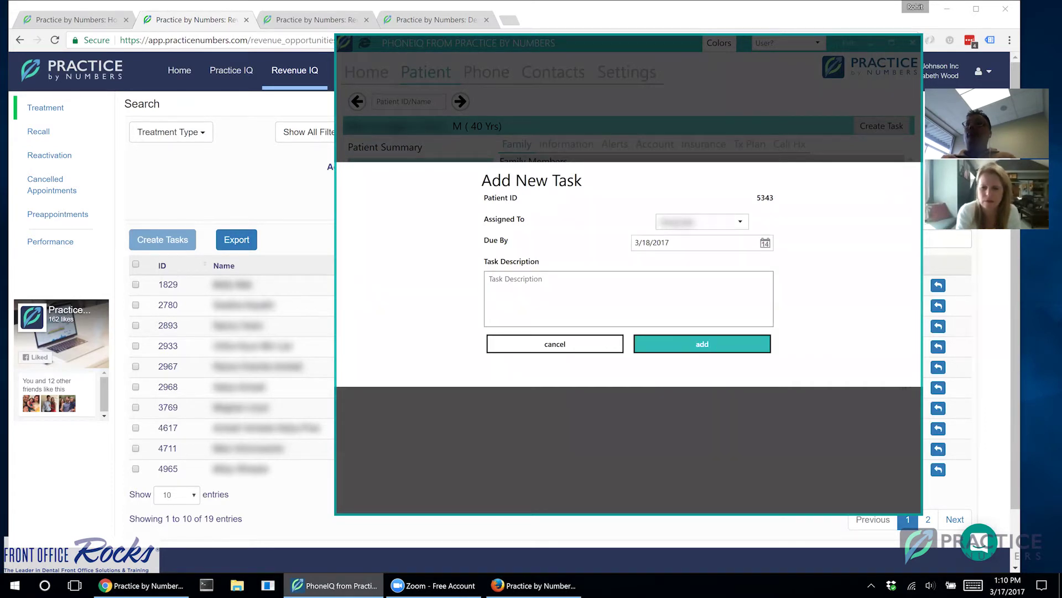
text(se)
key(BackSpace)
key(BackSpace)
text(test taks)
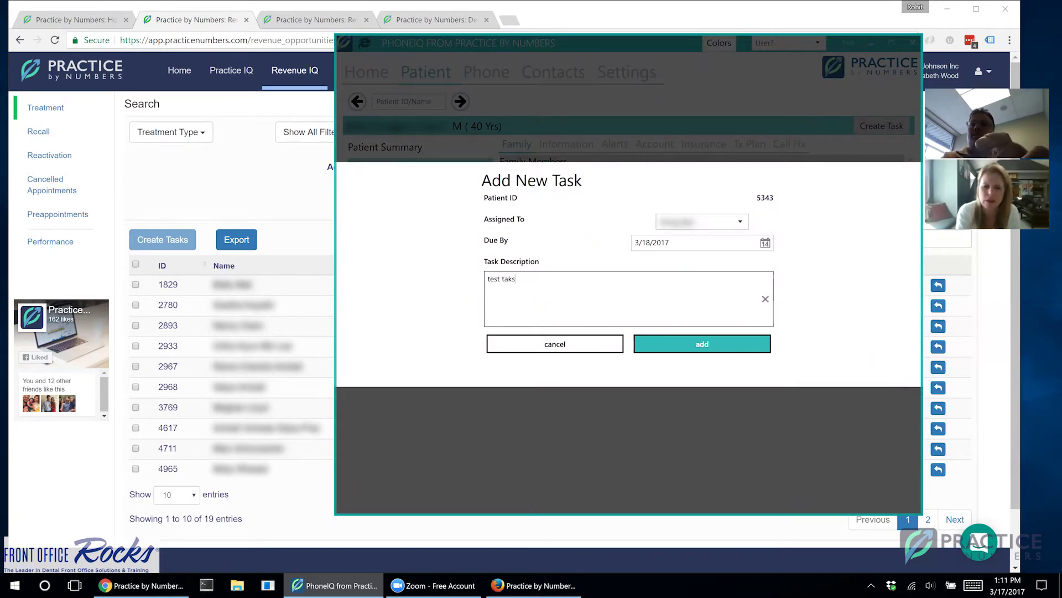
key(BackSpace)
key(BackSpace)
key(BackSpace)
text(sk only)
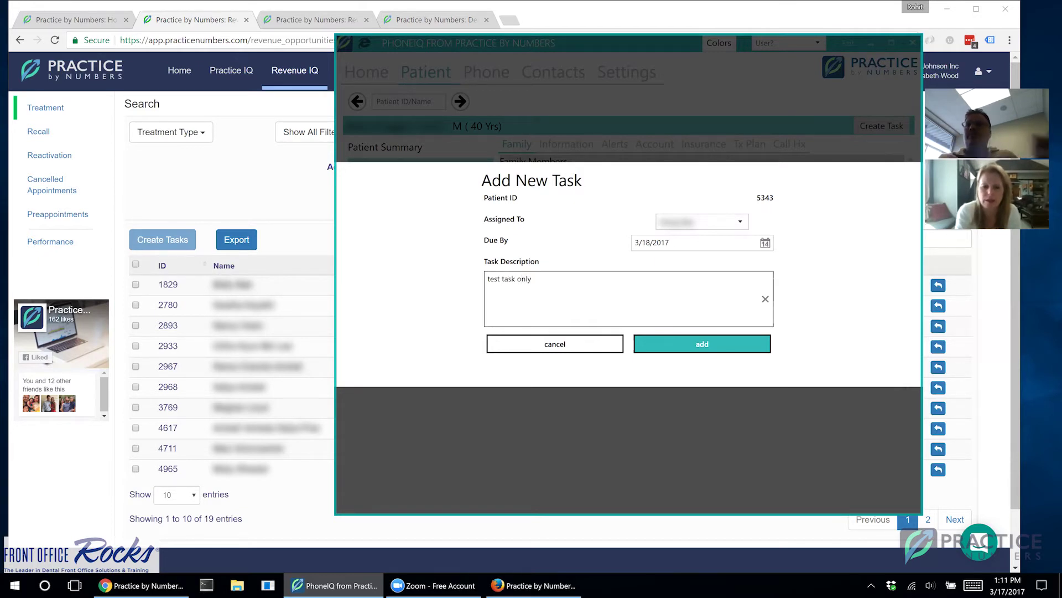
click(741, 354)
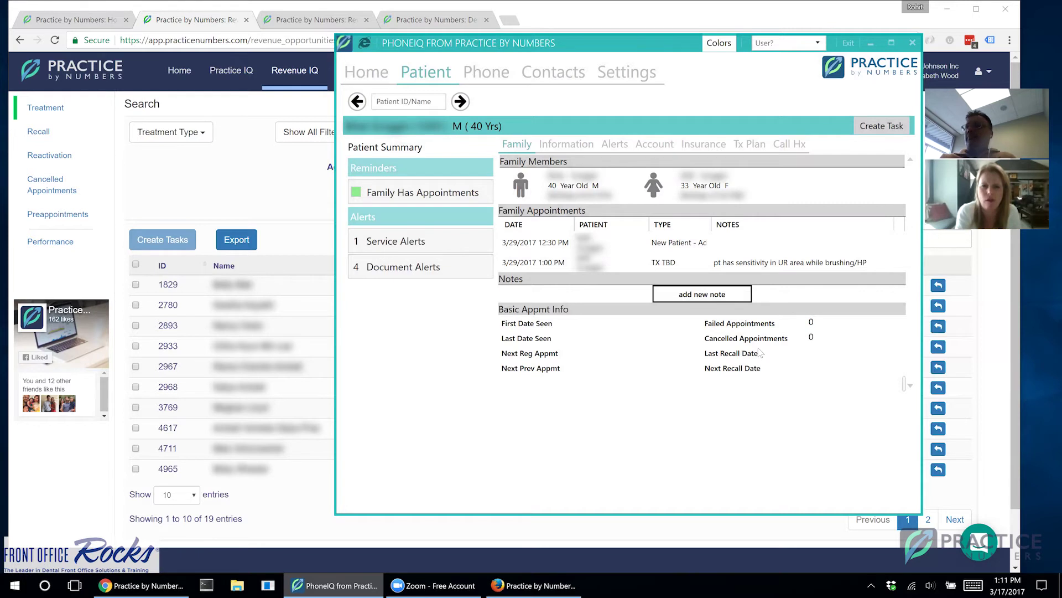
click(1002, 369)
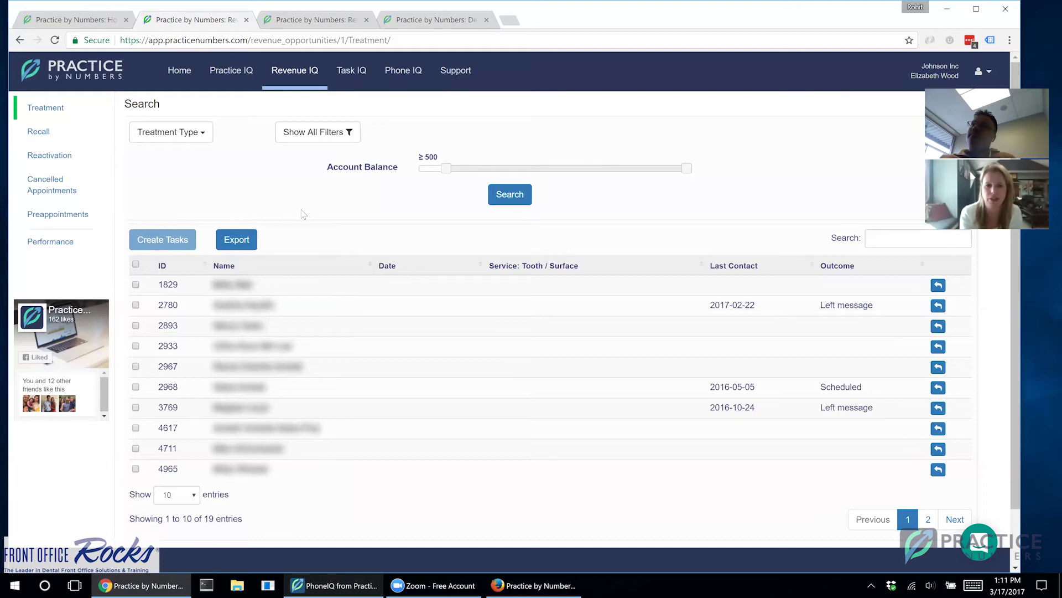
Show the Task IQ task list and sort it by due date with the latest dates first.
click(360, 72)
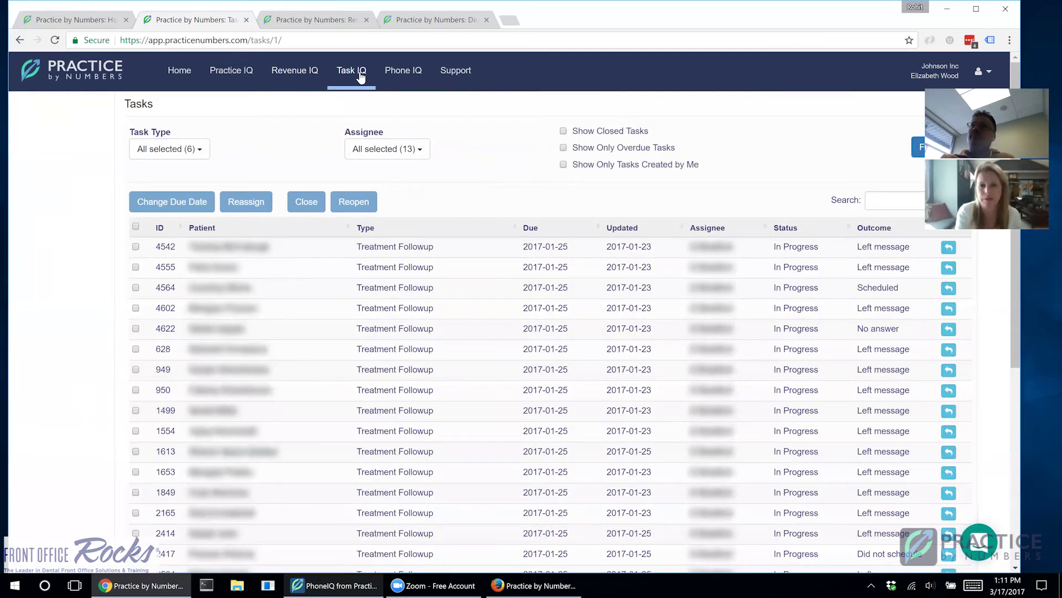
click(545, 229)
click(545, 229)
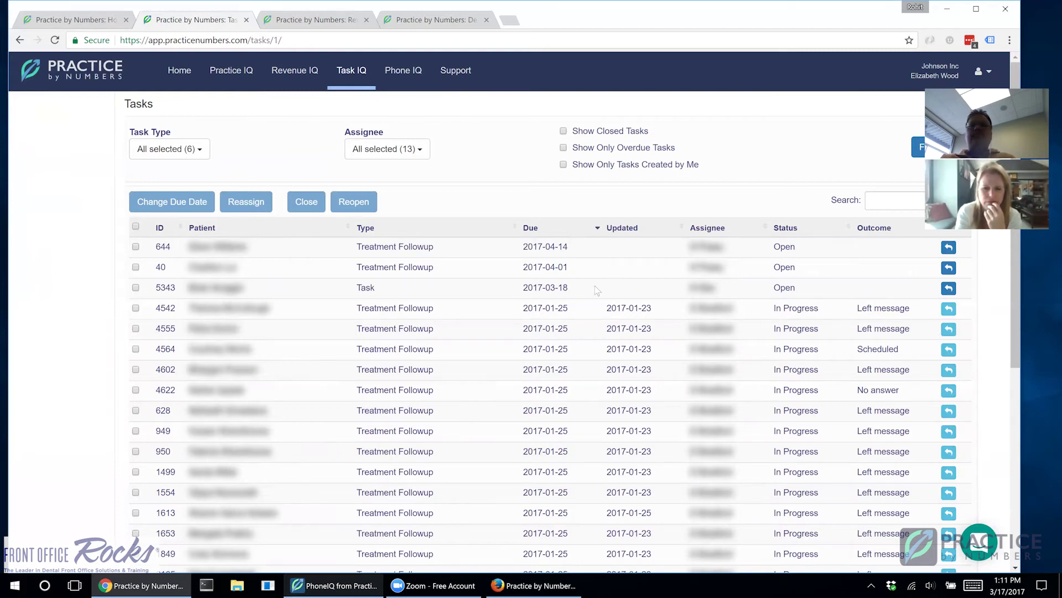
Review the contact record of the task due 2017-03-18, including the call type in its contact log, and close it without saving.
click(948, 288)
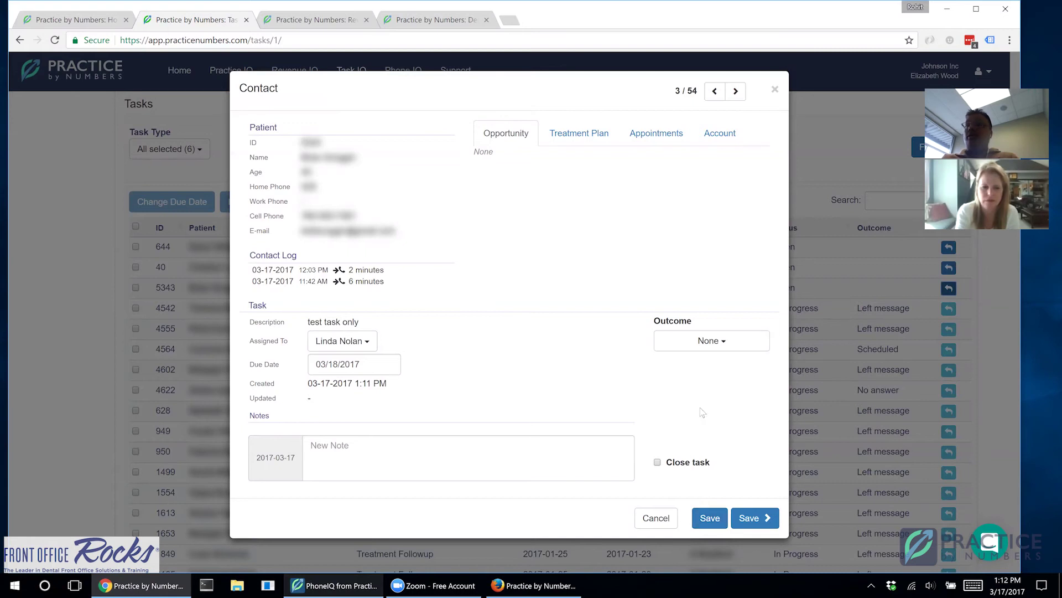
click(666, 520)
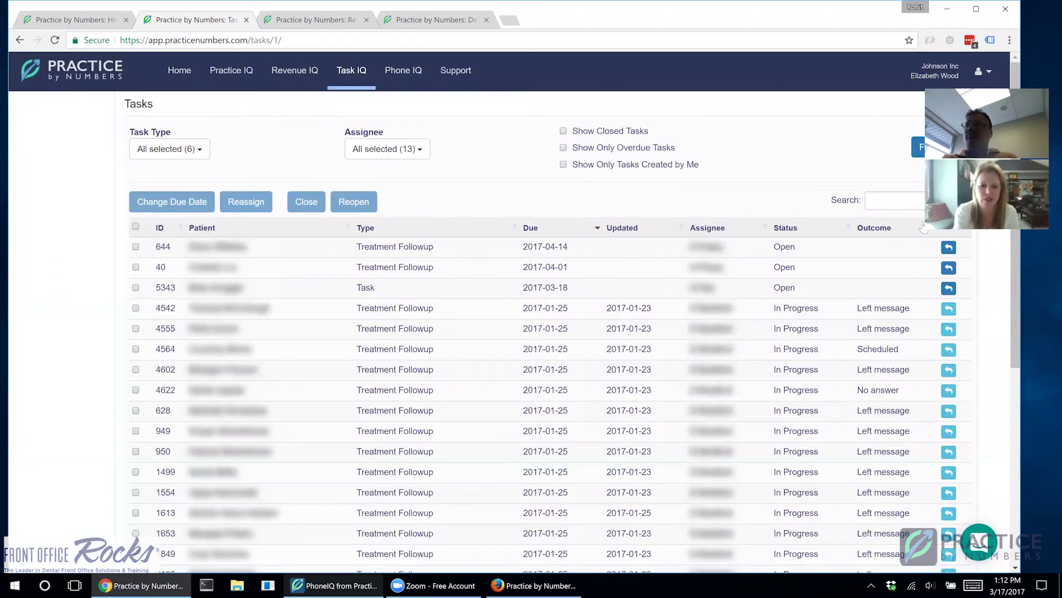
click(949, 288)
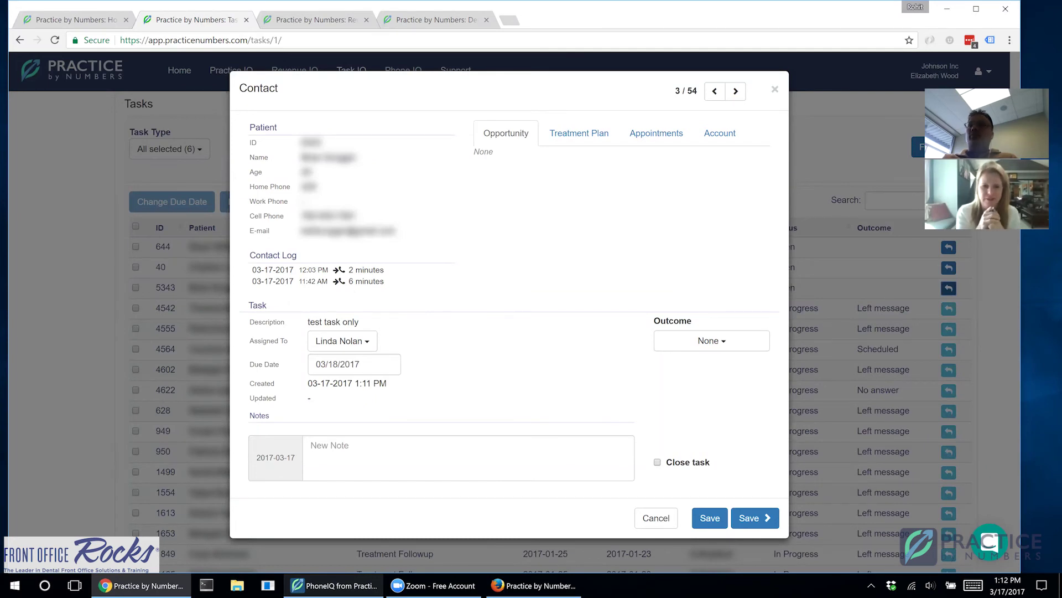
mouse_move(346, 275)
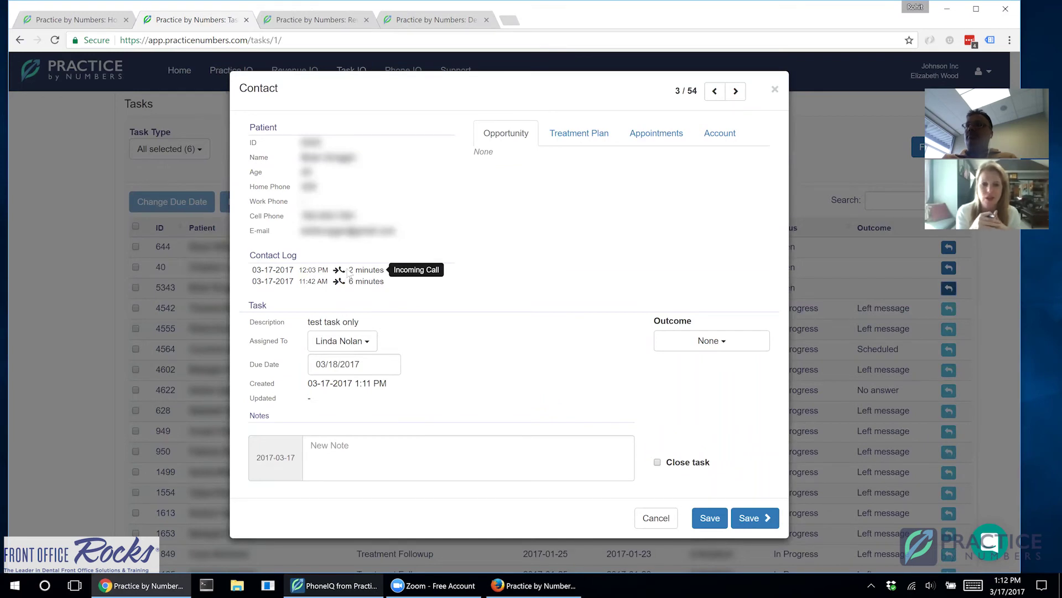
click(775, 90)
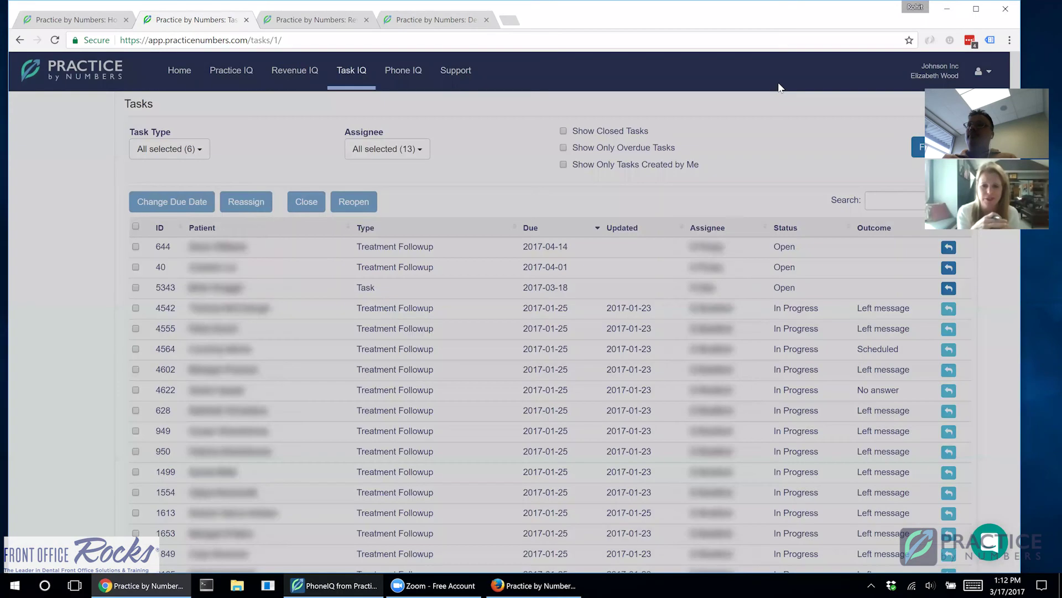